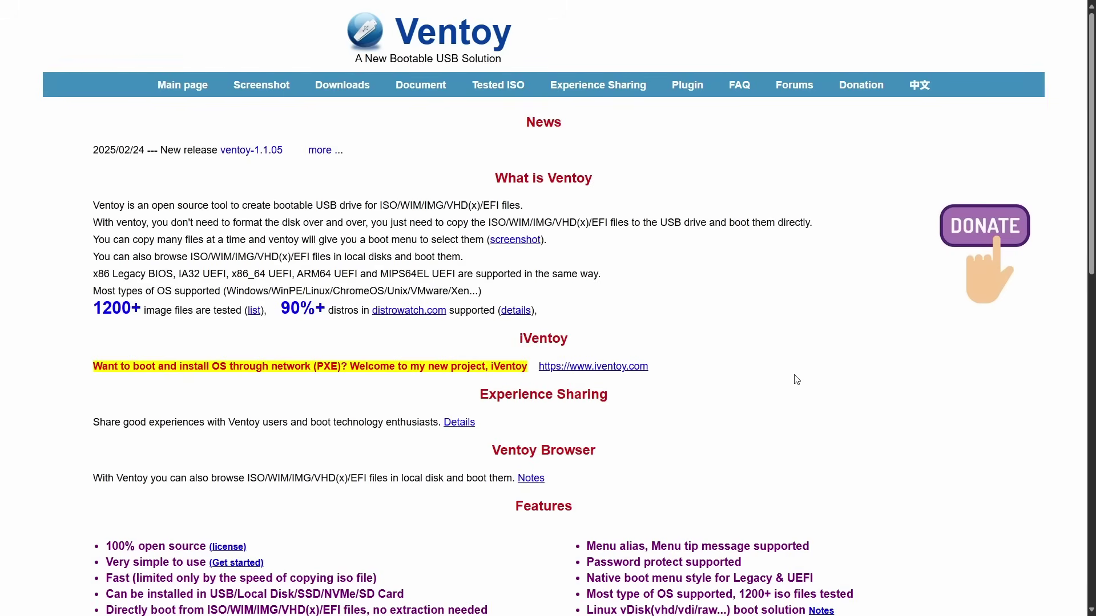
Open the Ventoy downloads page on ventoy.net.
scroll(755, 318, "down", 1)
scroll(755, 317, "down", 12)
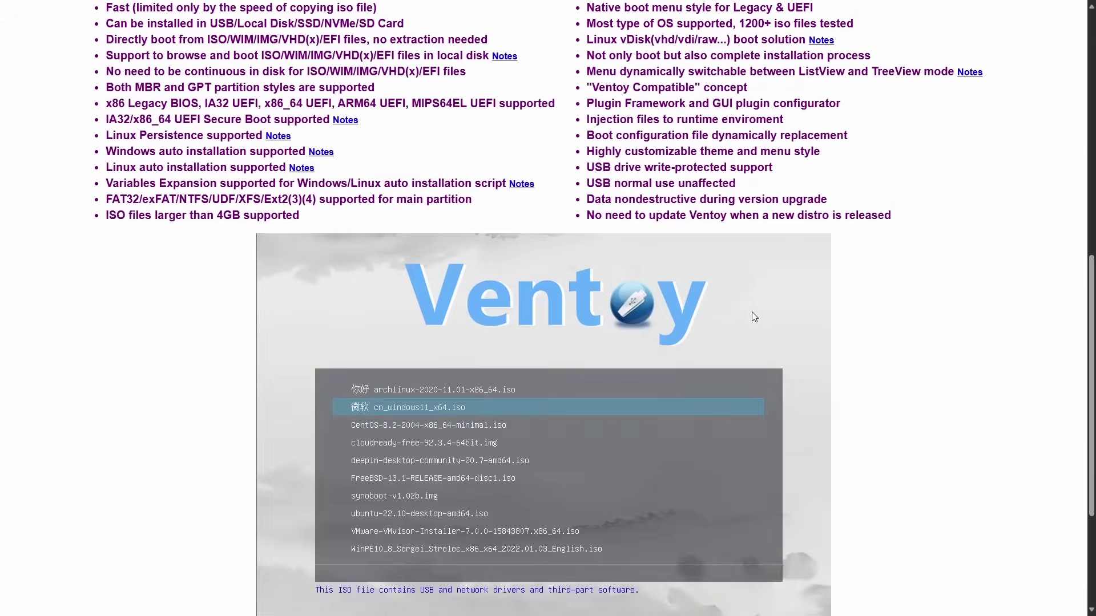
scroll(754, 318, "up", 10)
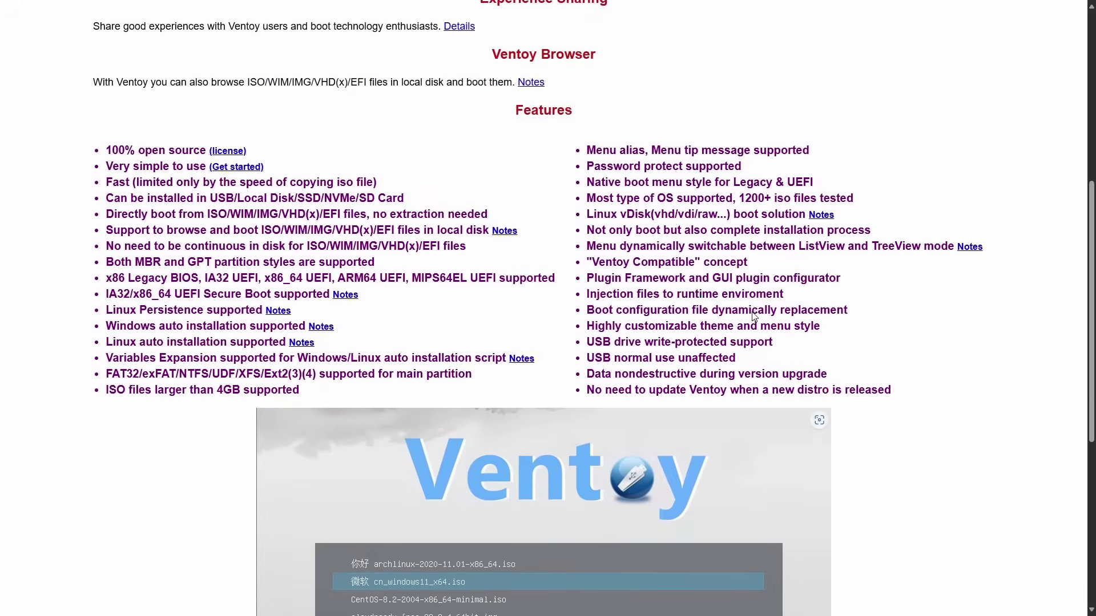
scroll(755, 317, "up", 2)
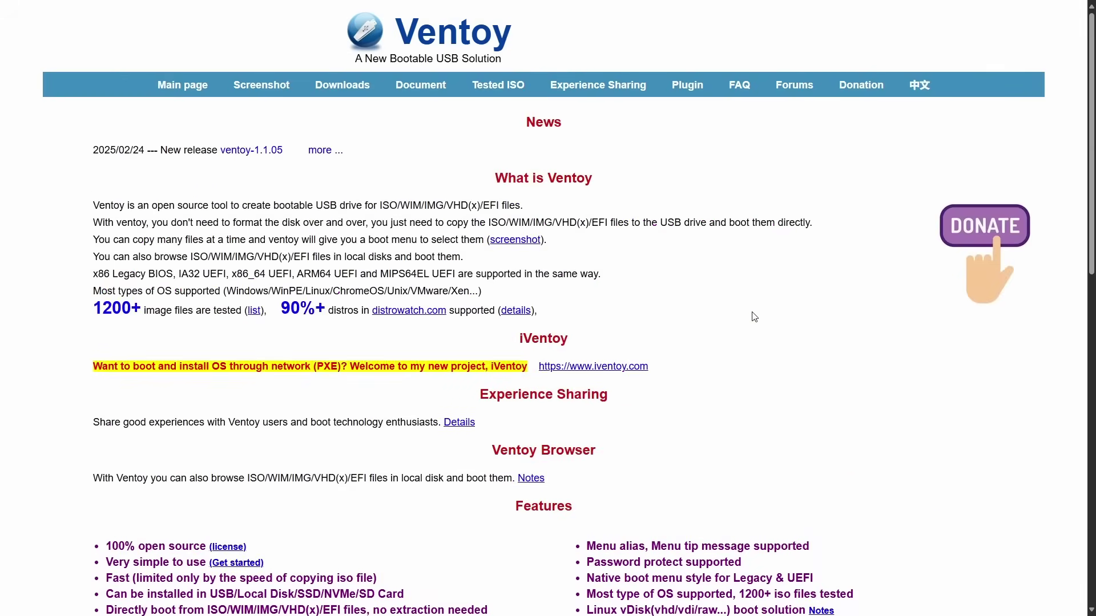
left_click(343, 87)
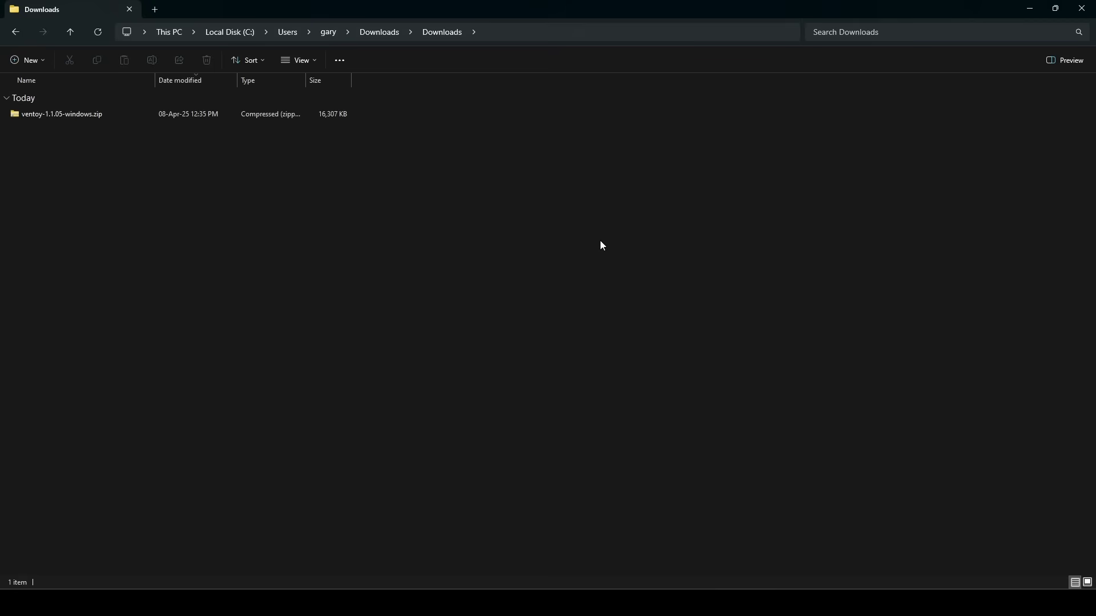
Extract ventoy-1.1.05-windows.zip into the suggested ventoy-1.1.05-windows folder.
right_click(61, 117)
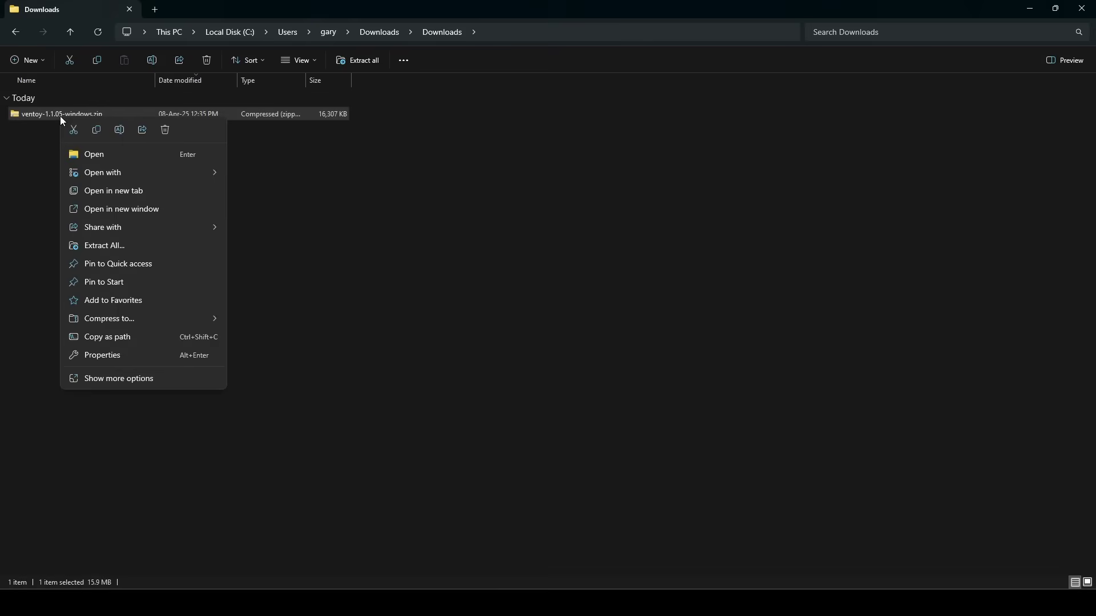
left_click(112, 246)
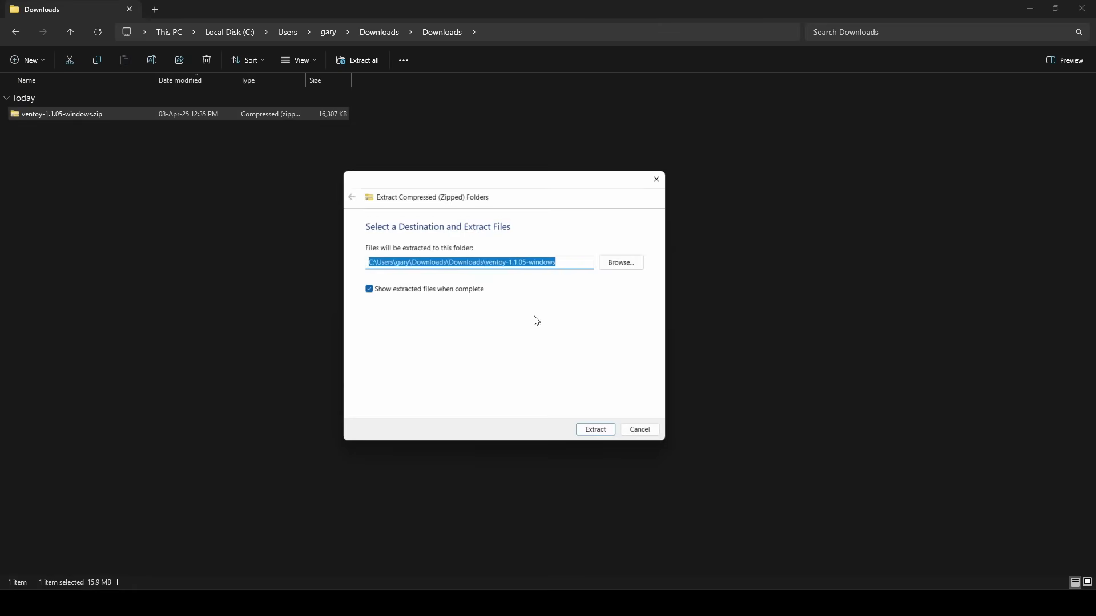
left_click(598, 429)
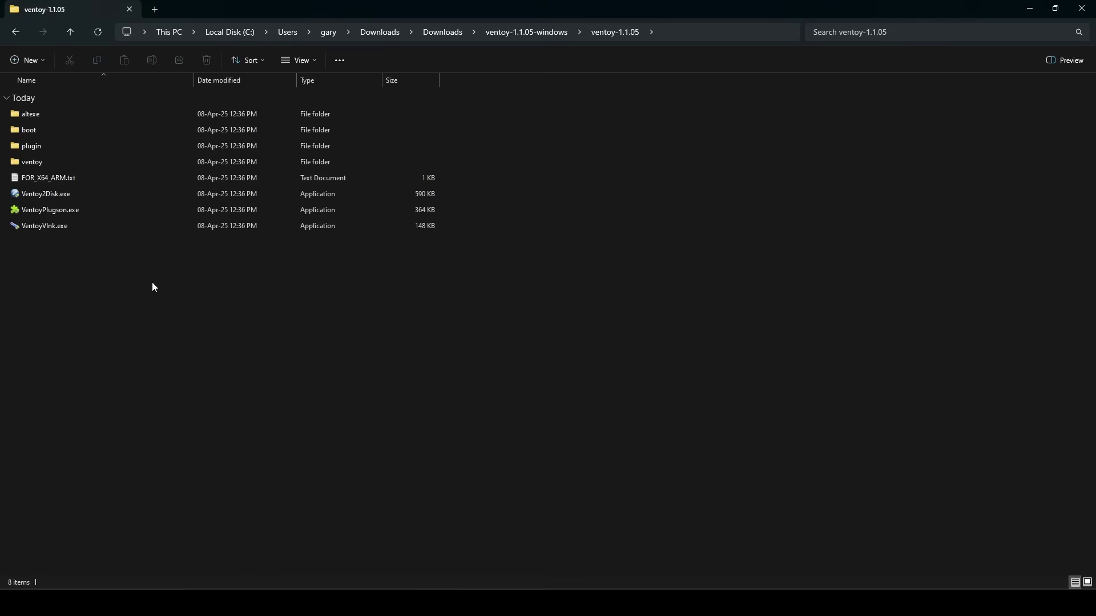
Launch Ventoy2Disk.exe, allowing it past the SmartScreen warning.
double_click(35, 195)
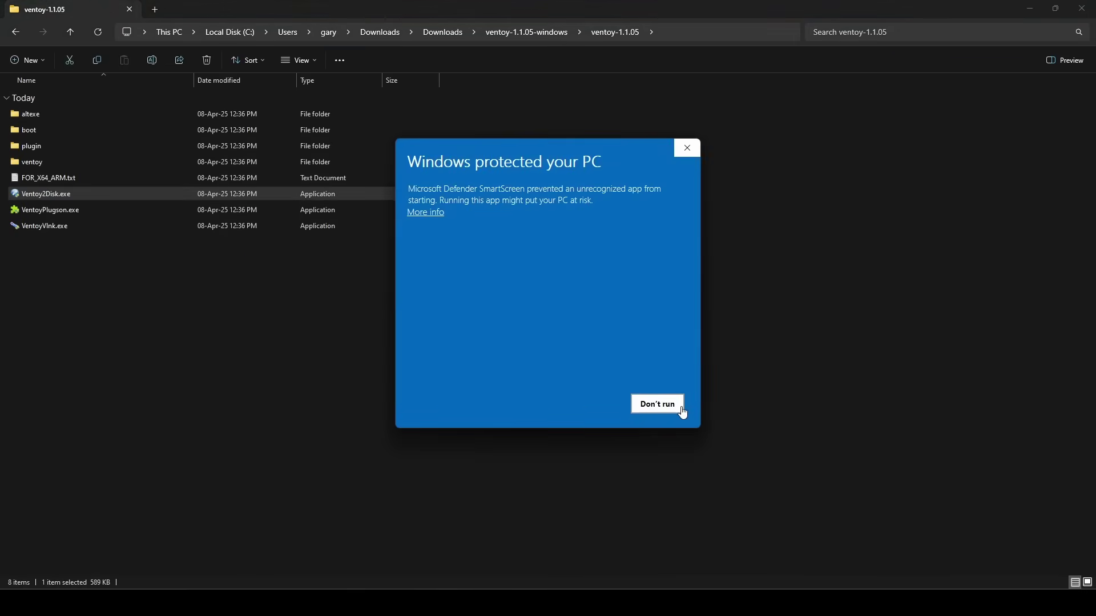
left_click(424, 213)
left_click(589, 405)
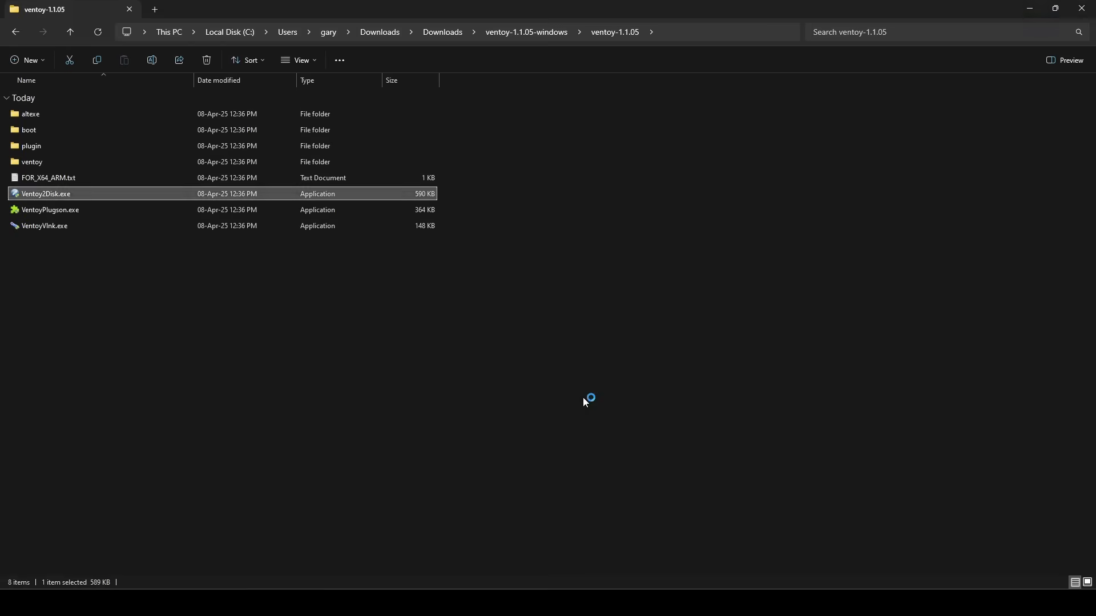
Install Ventoy onto the 64GB Kingston J: drive, confirming the format twice.
left_click(588, 270)
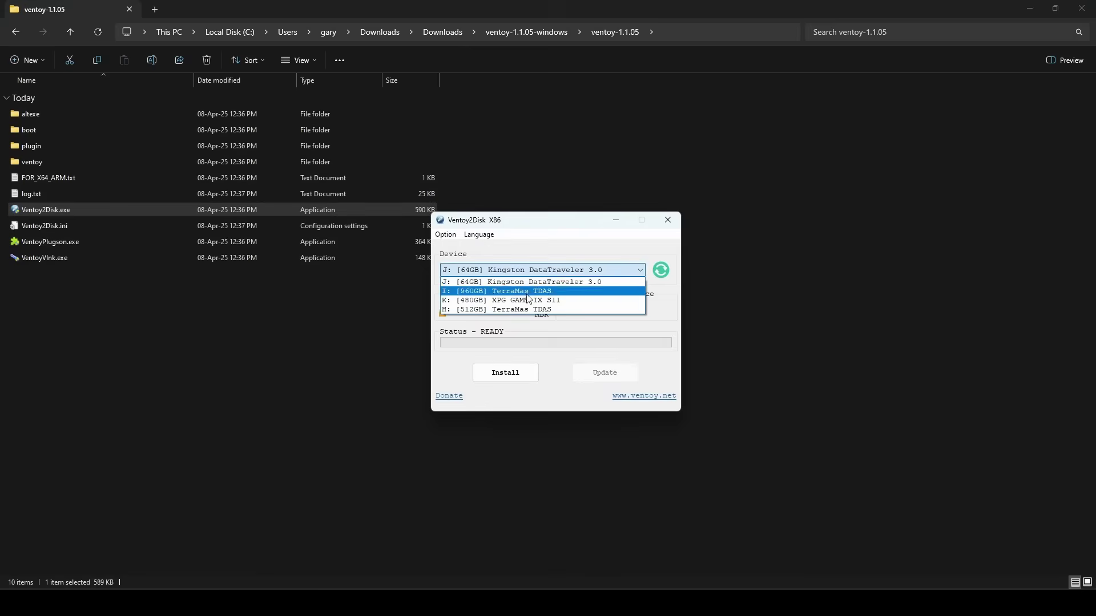
left_click(526, 286)
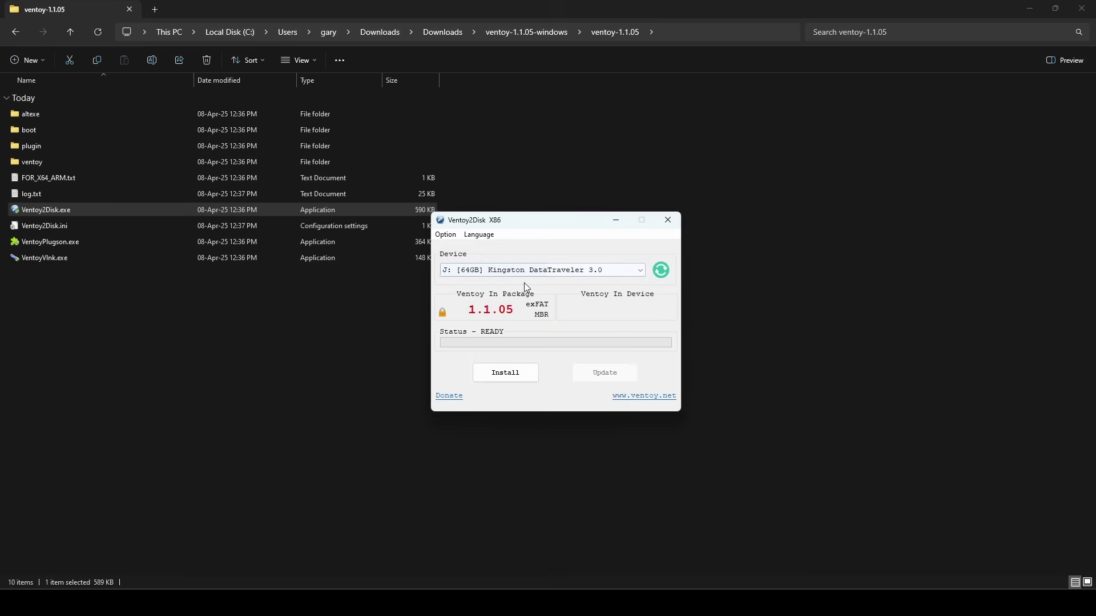
left_click(513, 374)
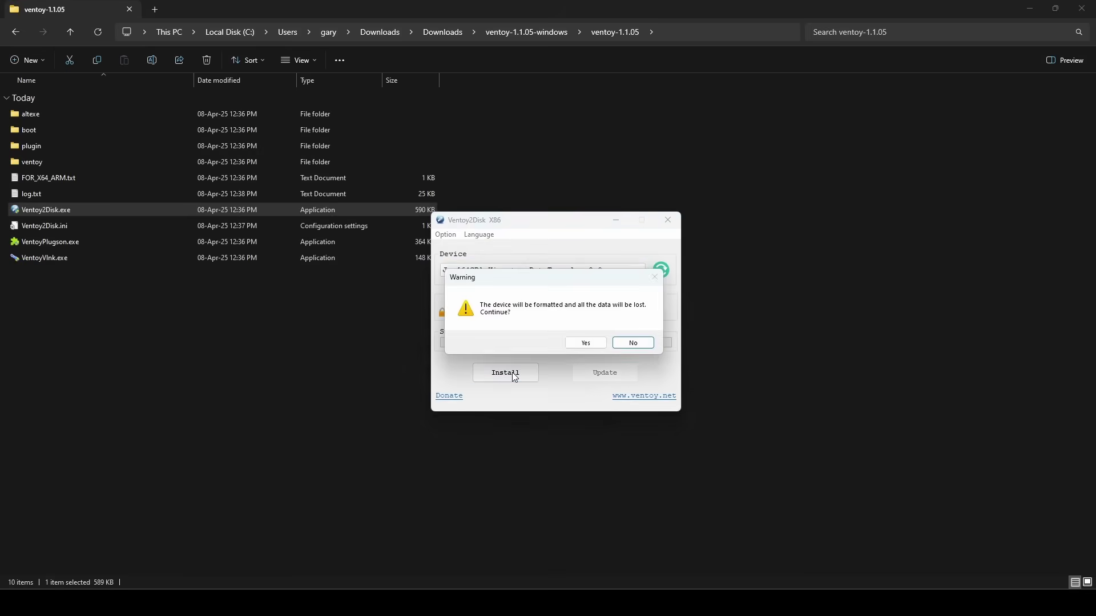
left_click(584, 341)
left_click(591, 343)
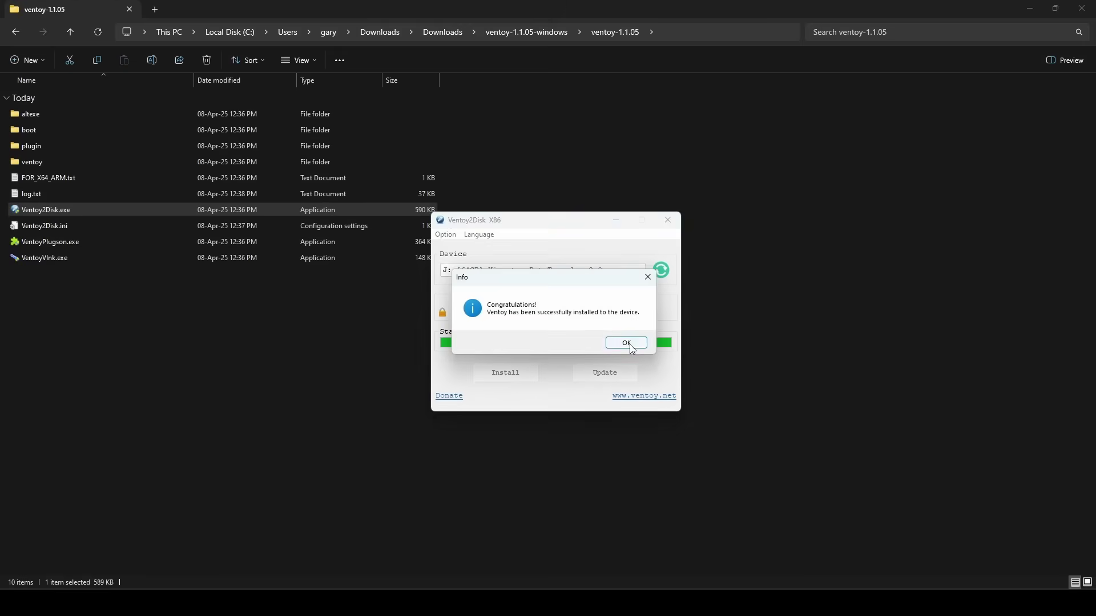
left_click(628, 342)
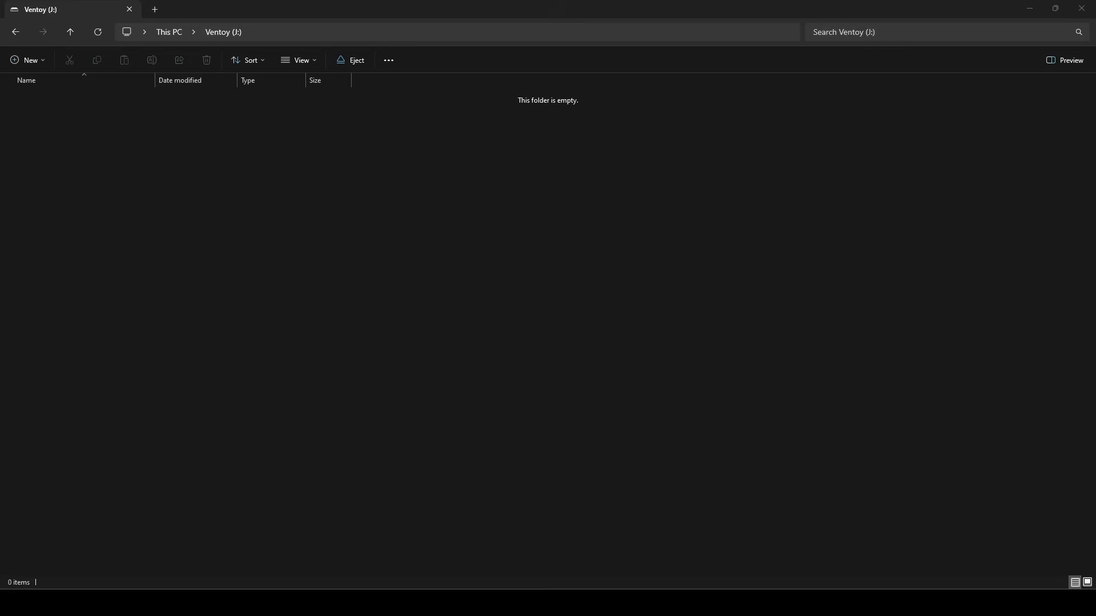
Copy the Windows 11 ISO onto the Ventoy J: drive alongside the other ISOs.
left_click_drag(577, 320, 424, 278)
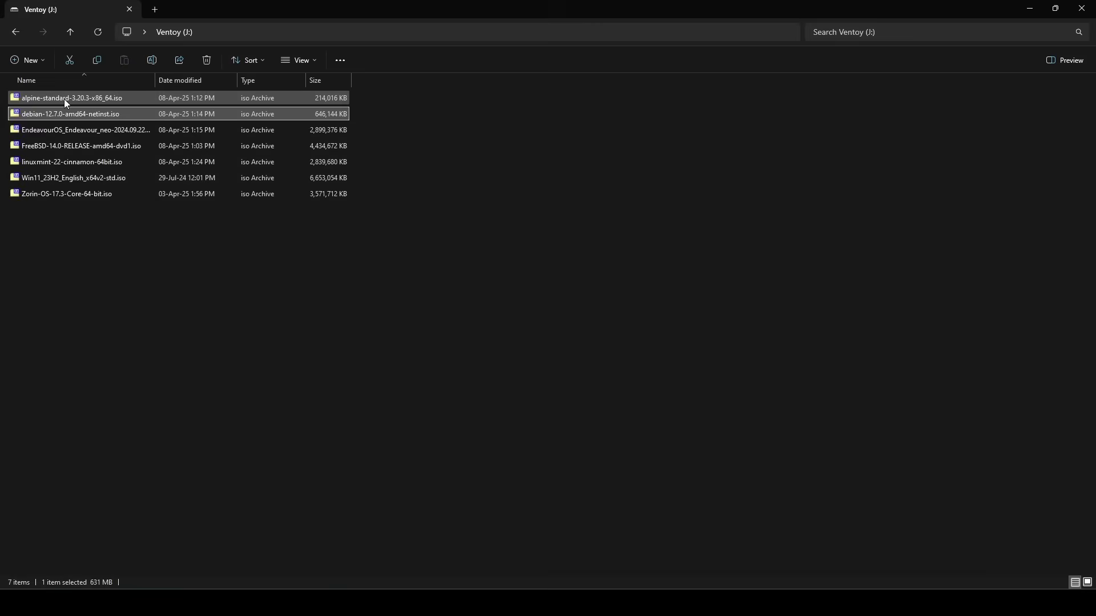
key("Down")
key("Down")
key("Down")
key("Down")
key("Down")
key("Up")
key("Up")
key("Up")
key("Up")
key("Up")
key("Up")
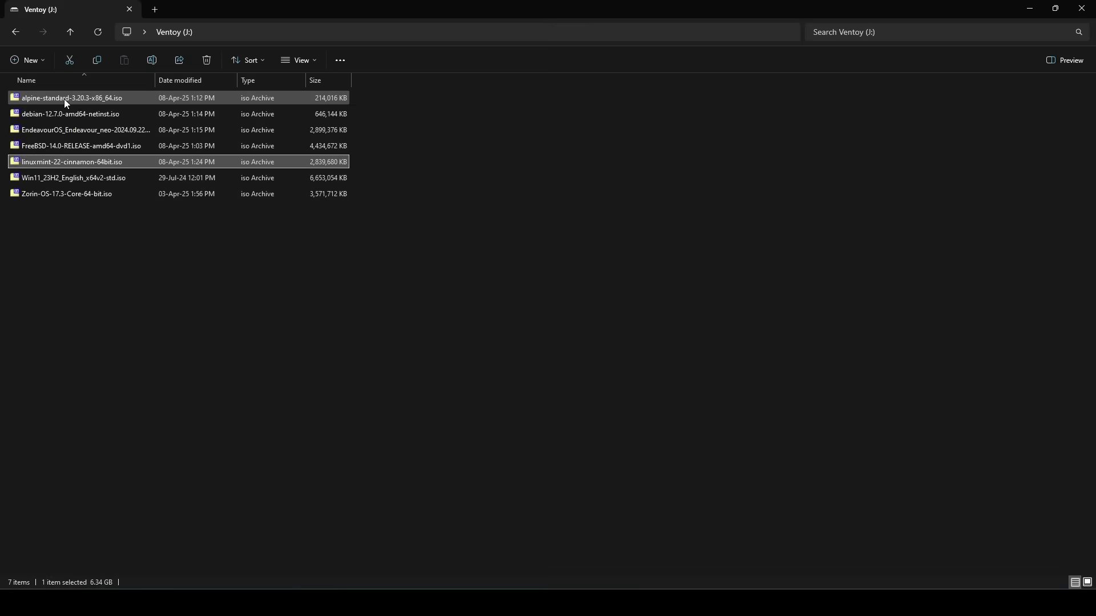
Check the Windows 11 ISO's file properties.
right_click(68, 181)
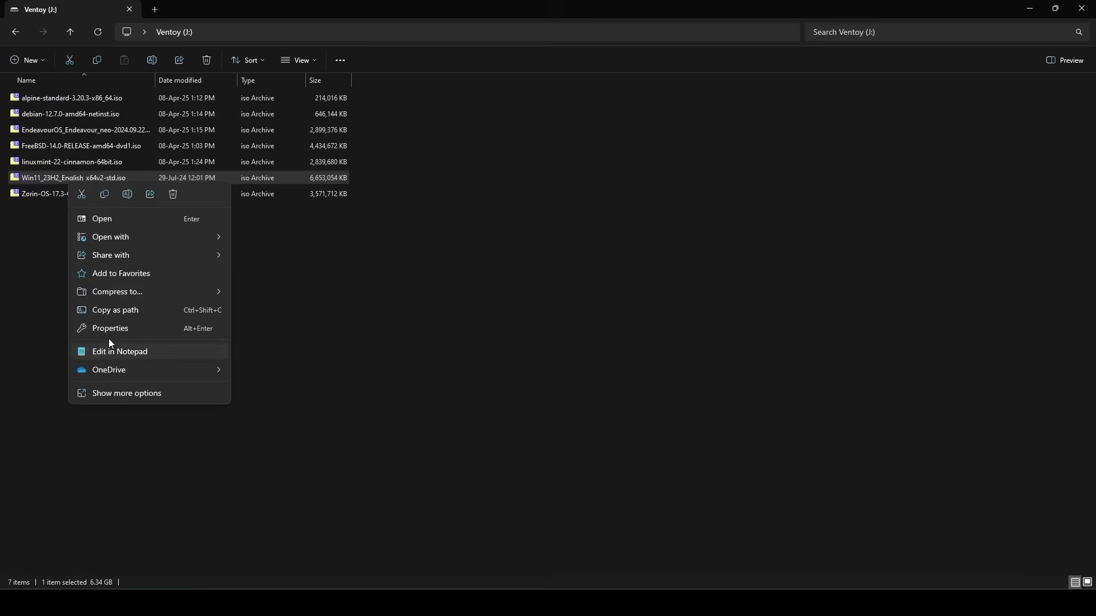
left_click(107, 328)
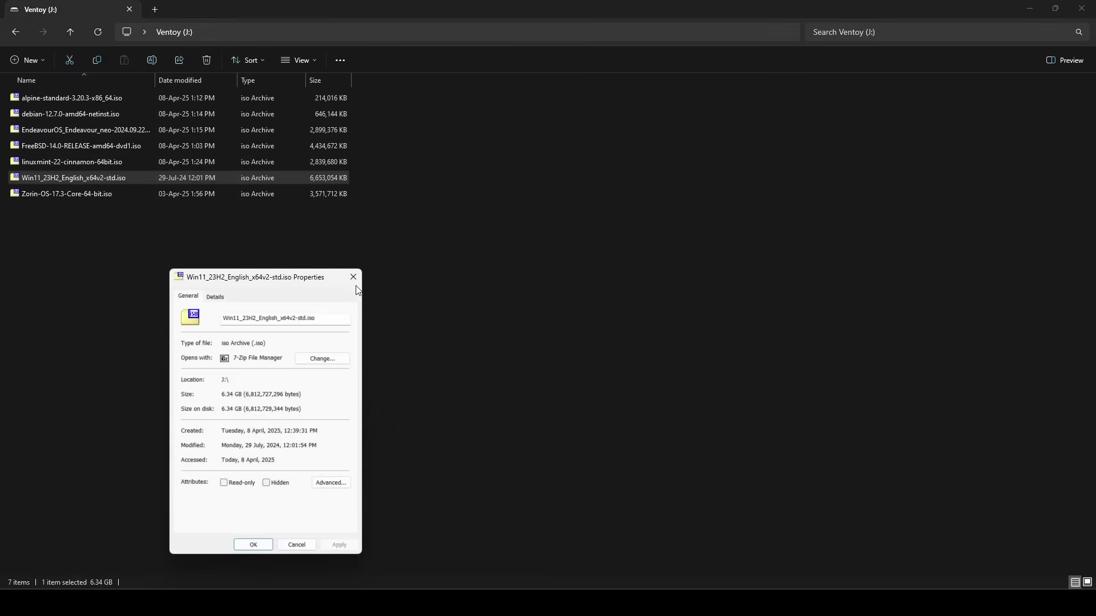
left_click(357, 278)
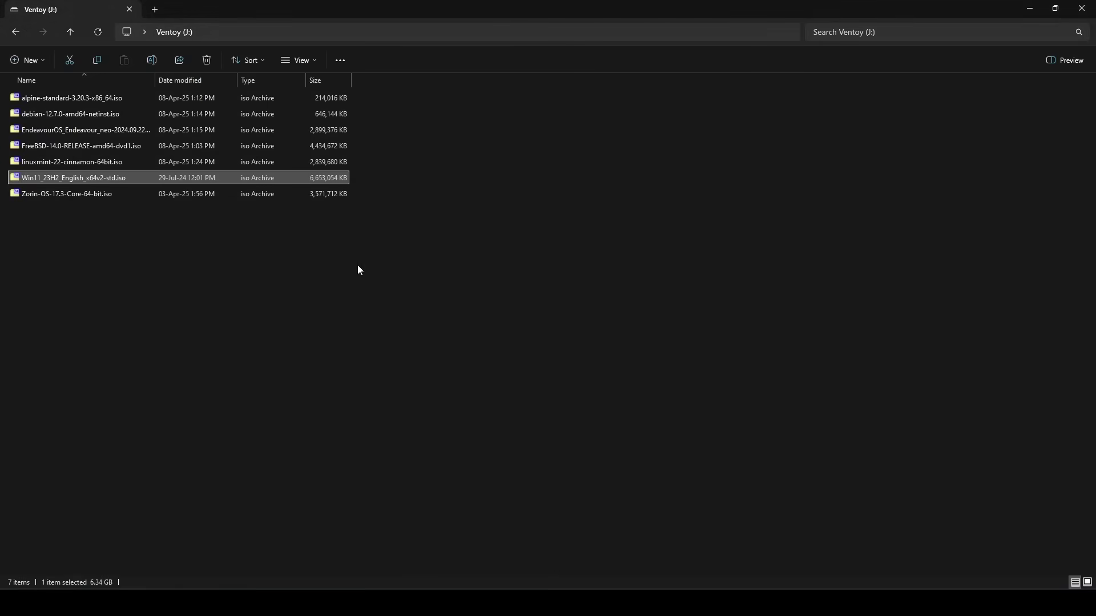
Sort the ISO list by size and by name, ending with largest first.
left_click(324, 83)
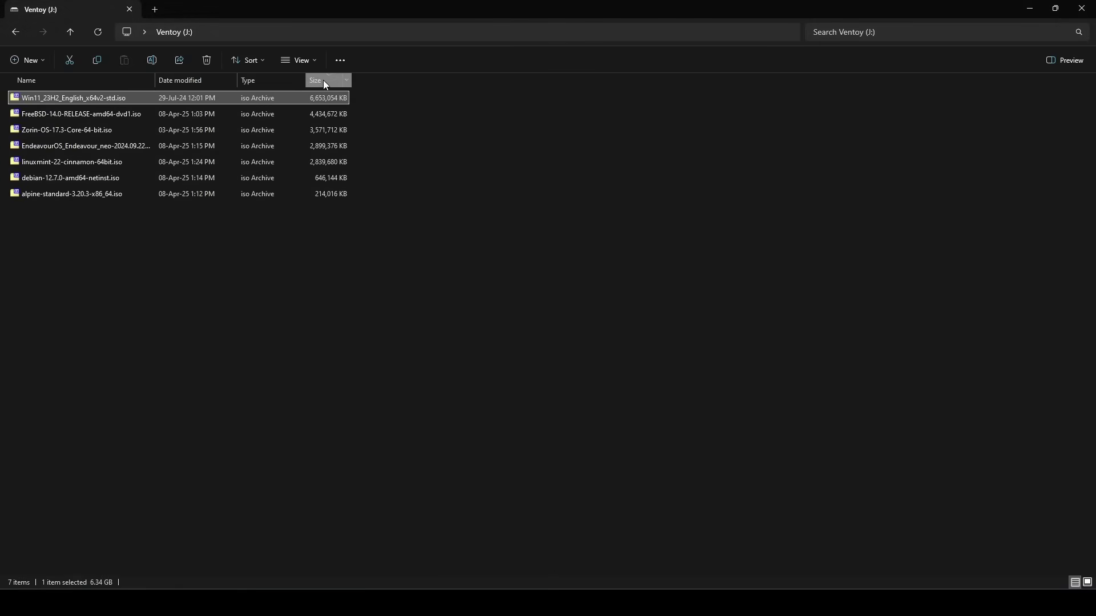
left_click(324, 82)
left_click(104, 85)
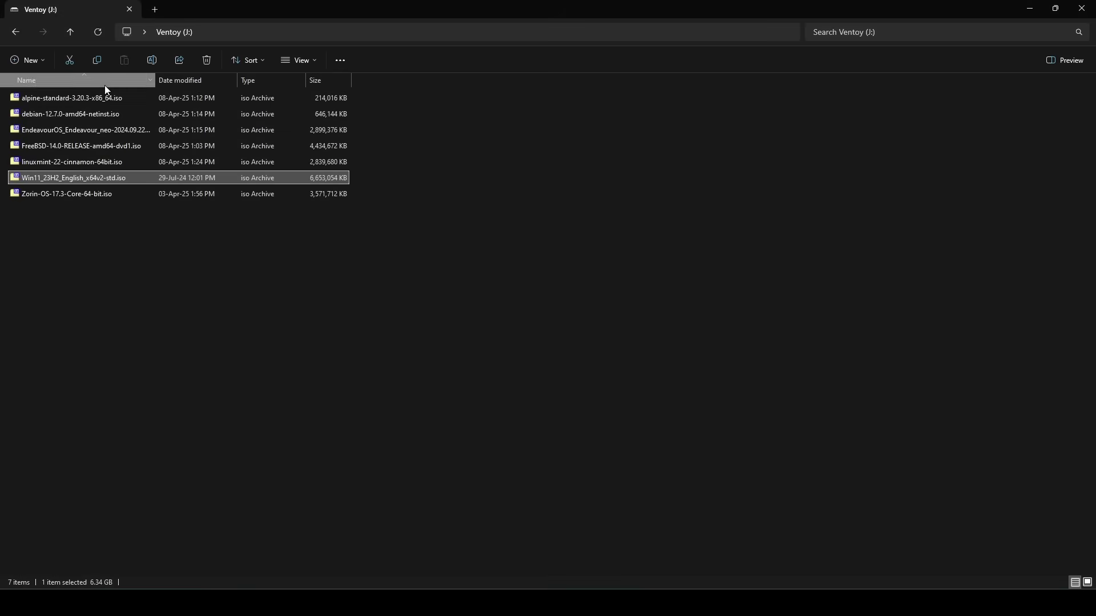
left_click(104, 84)
left_click(104, 84)
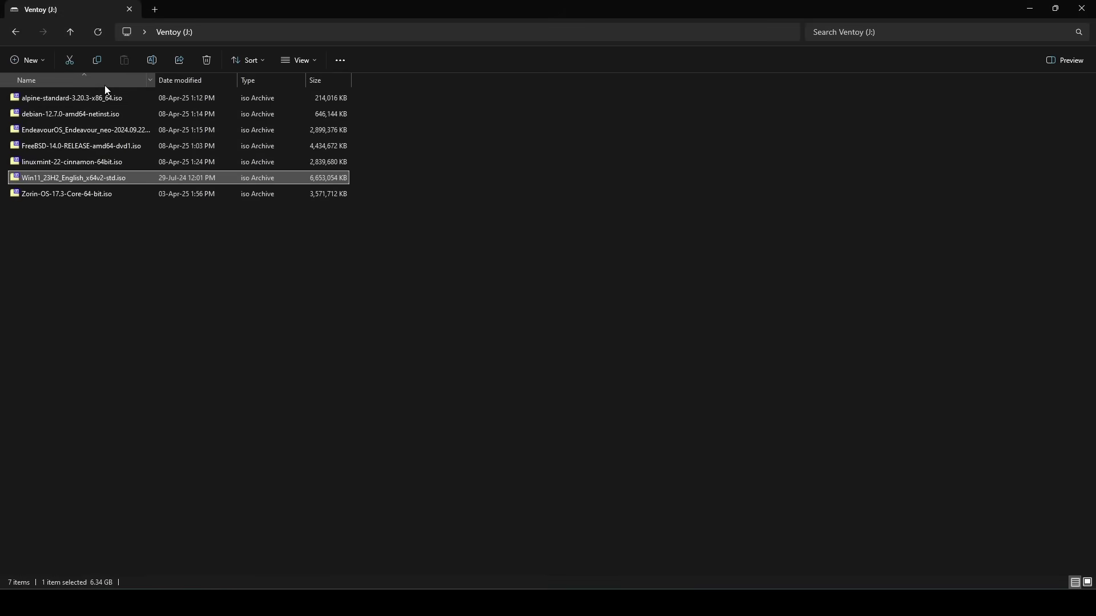
left_click(330, 82)
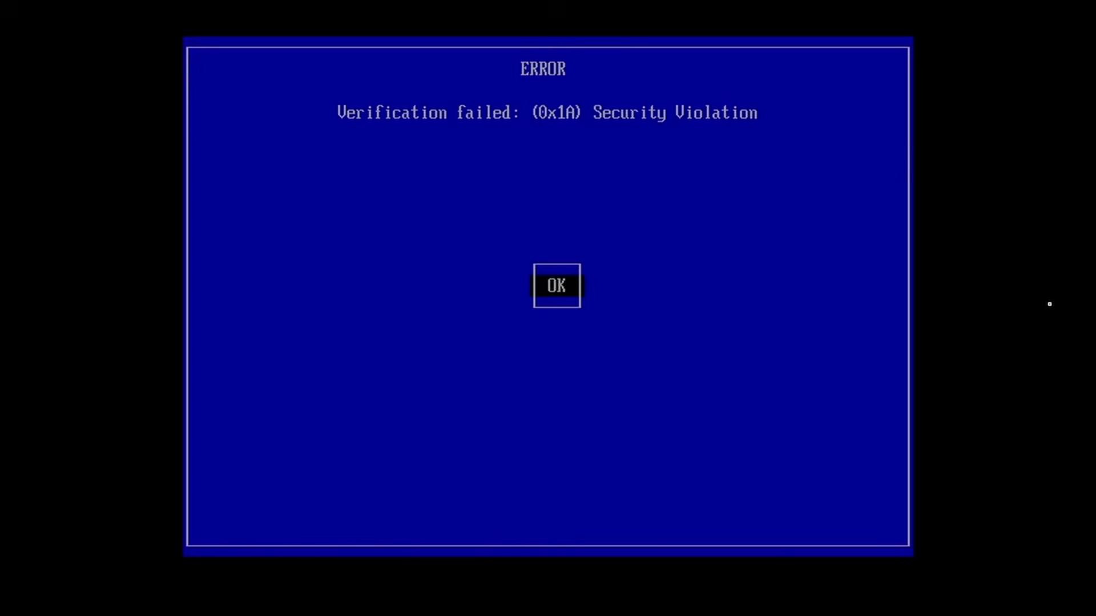
Dismiss the Security Violation error and choose Enroll hash from disk in MOK management.
key("Return")
key("Return")
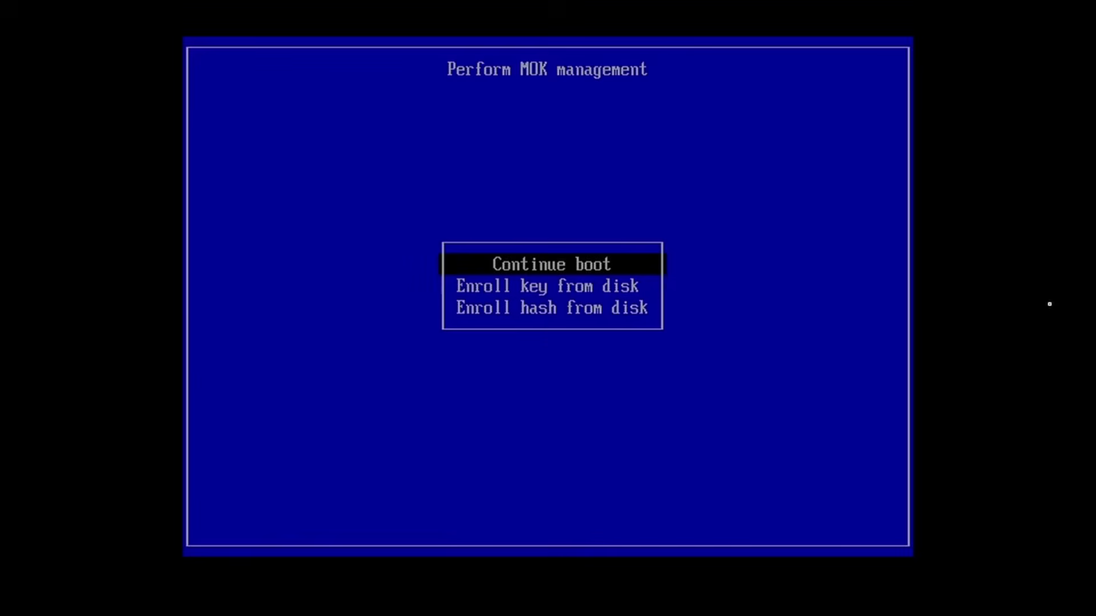
key("Down")
key("Down")
key("Return")
key("Return")
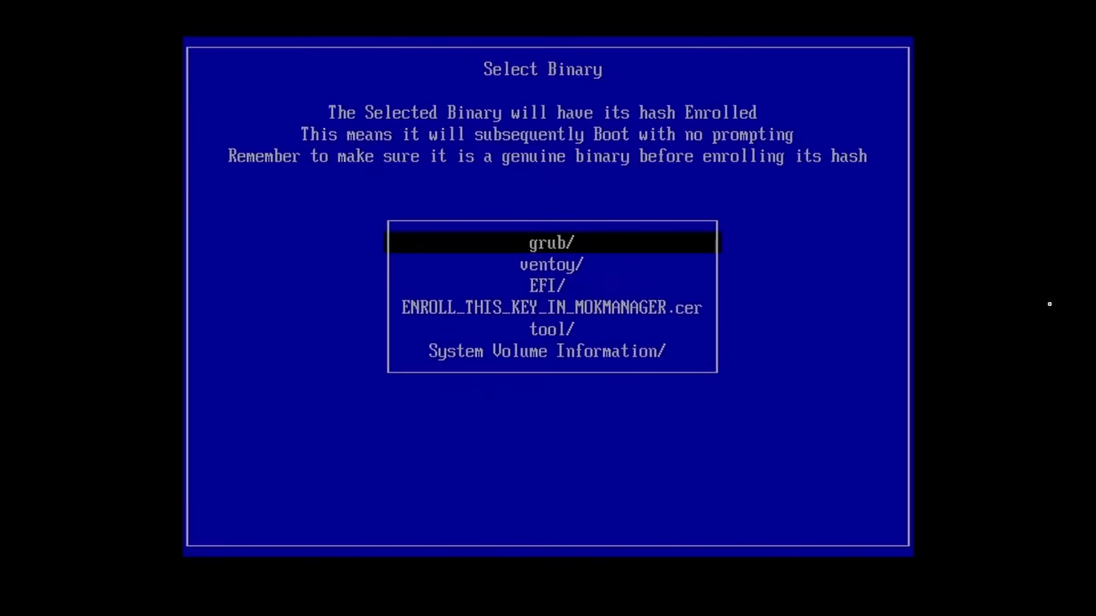
key("Down")
key("Down")
key("Return")
key("Down")
key("Return")
Select EFI/BOOT/grub.efi and confirm enrolling its hash.
key("Down")
key("Down")
key("Down")
key("Down")
key("Down")
key("Down")
key("Down")
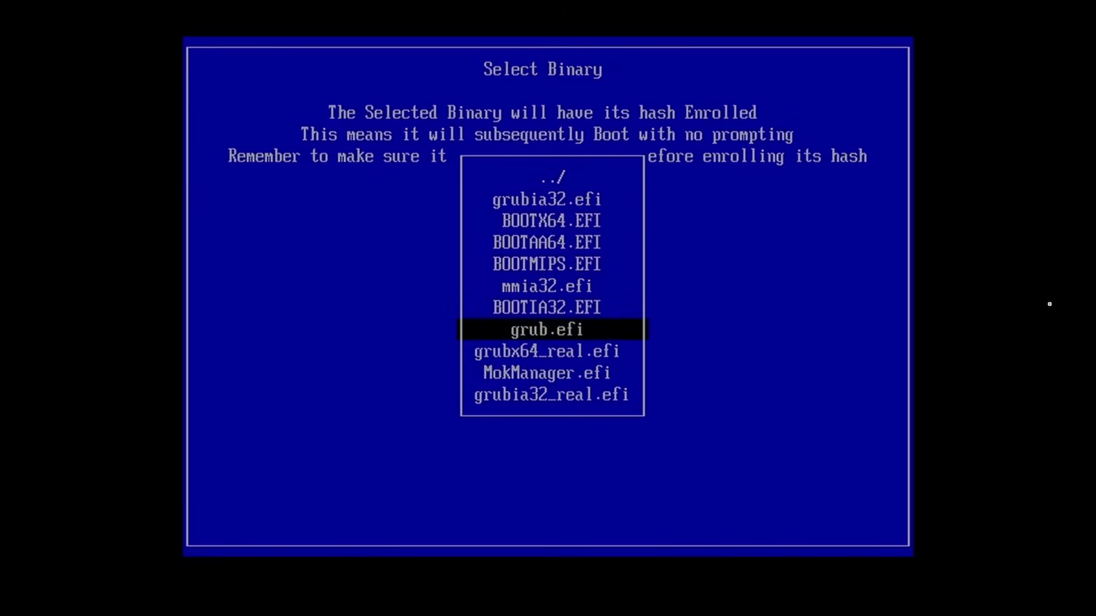
key("Return")
key("Down")
key("Return")
key("Down")
key("Return")
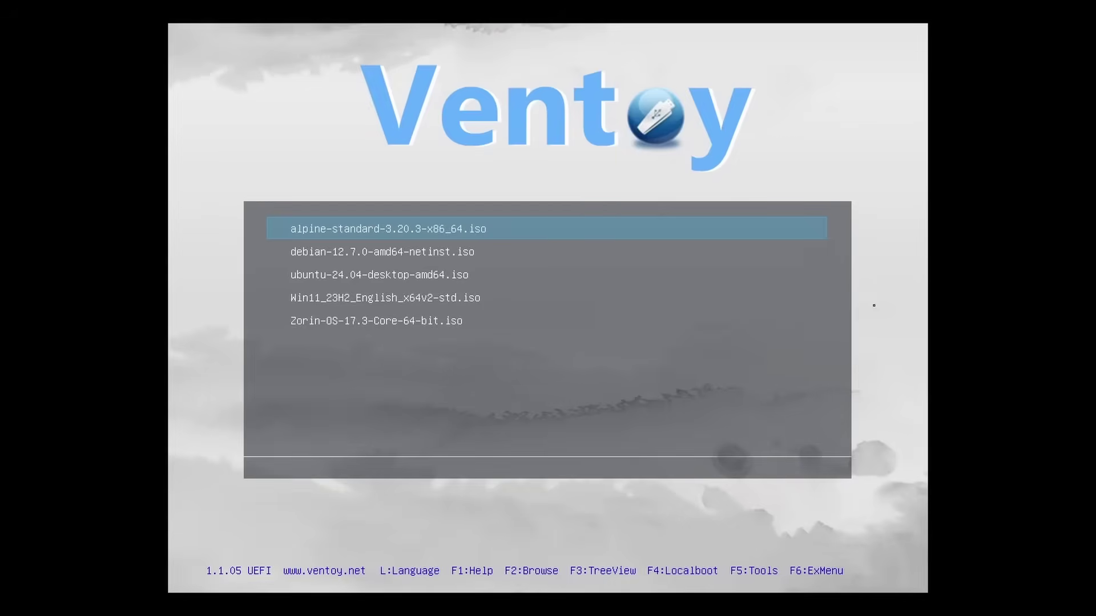
Boot the Zorin-OS-17.3 ISO from the Ventoy menu in normal mode.
key("Down")
key("Down")
key("Down")
key("Down")
key("Up")
key("Up")
key("Up")
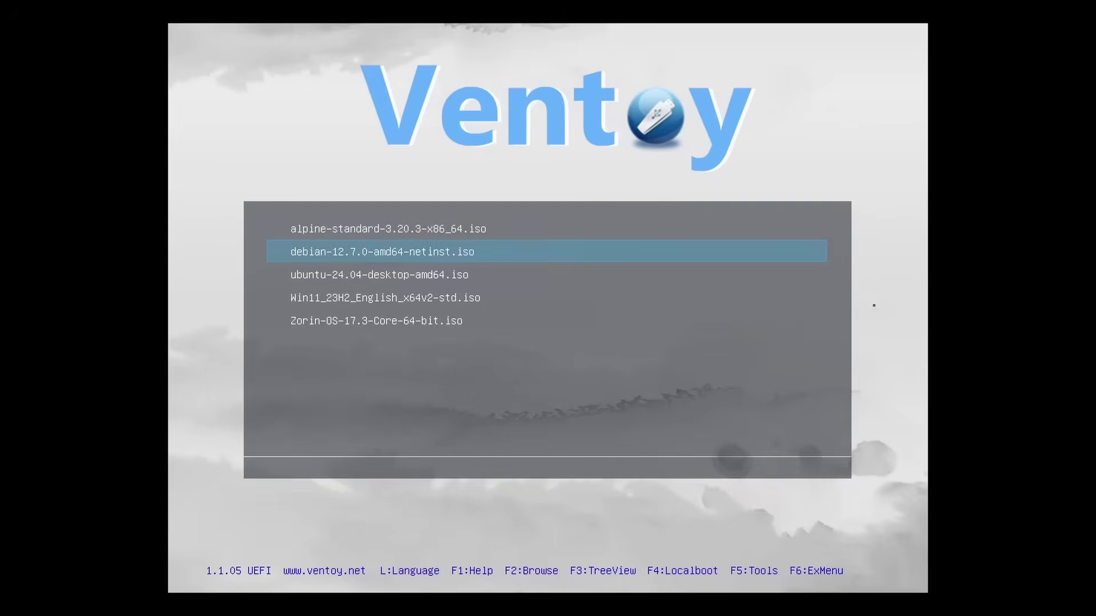
key("Down")
key("Down")
key("Down")
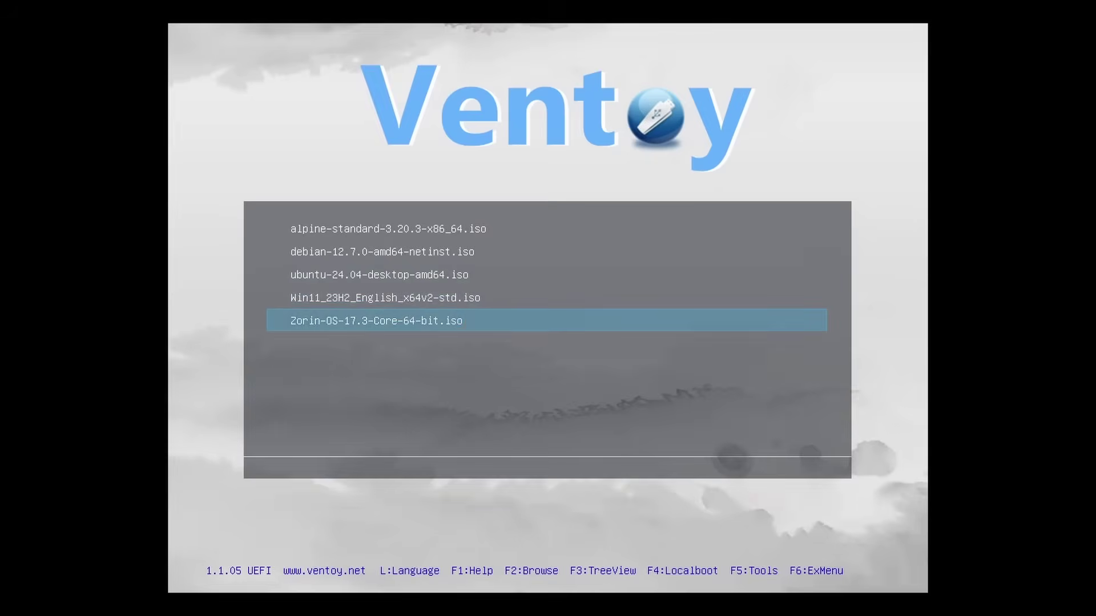
key("Return")
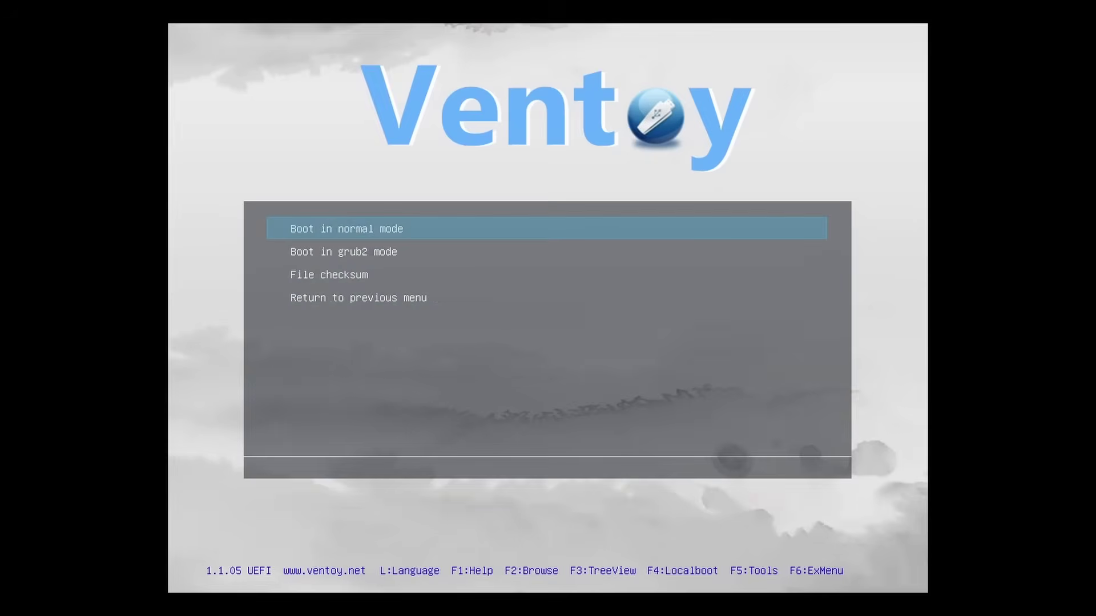
key("Return")
key("Return")
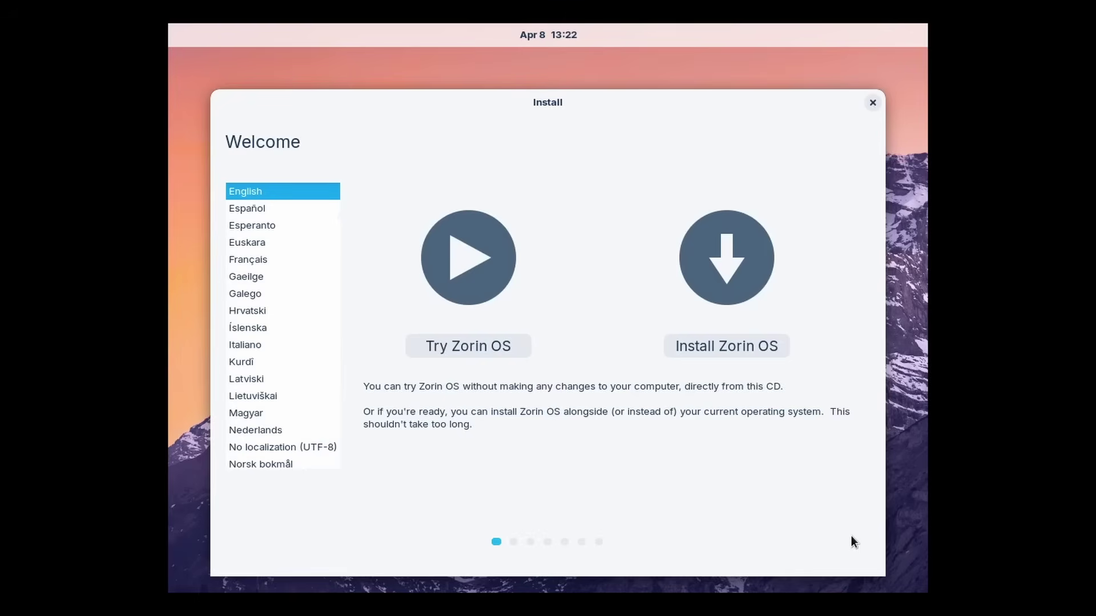
Start the Try Zorin OS live session and view running processes with top.
left_click(472, 345)
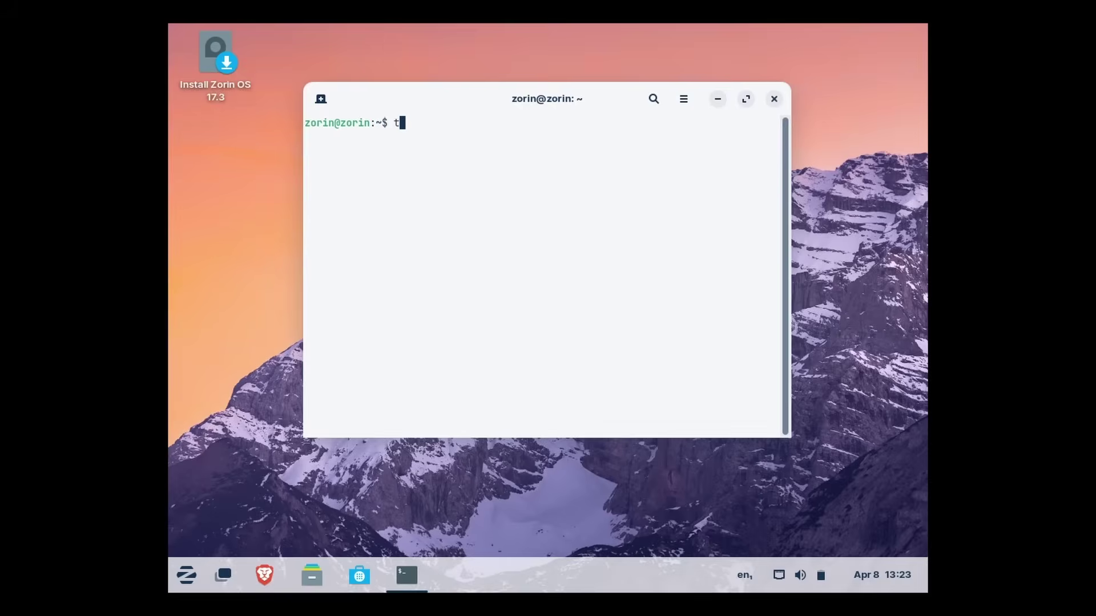
type("op")
key("Return")
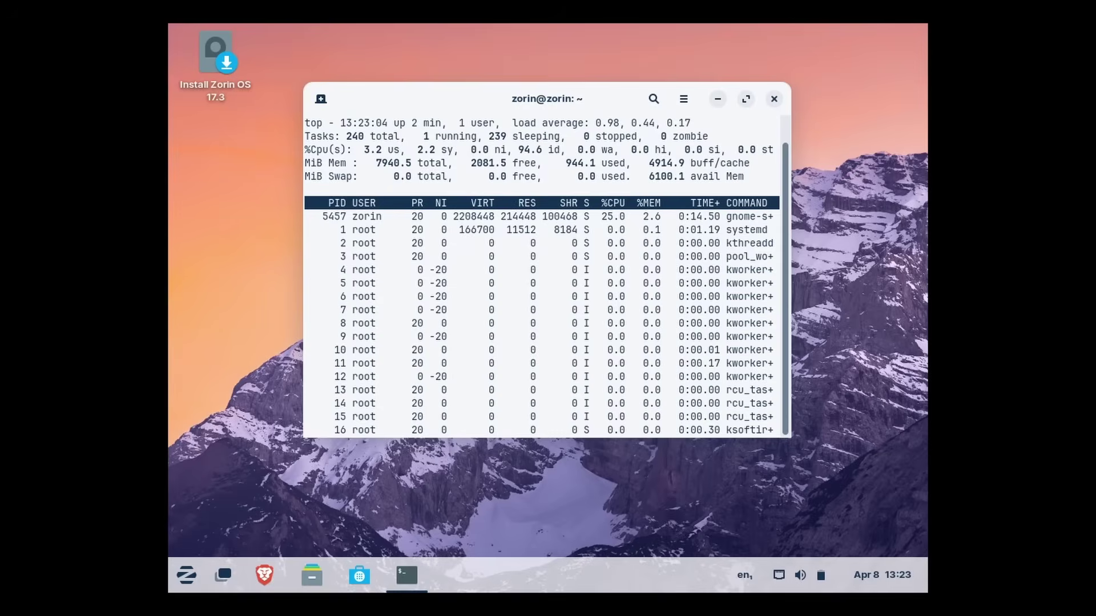
key("q")
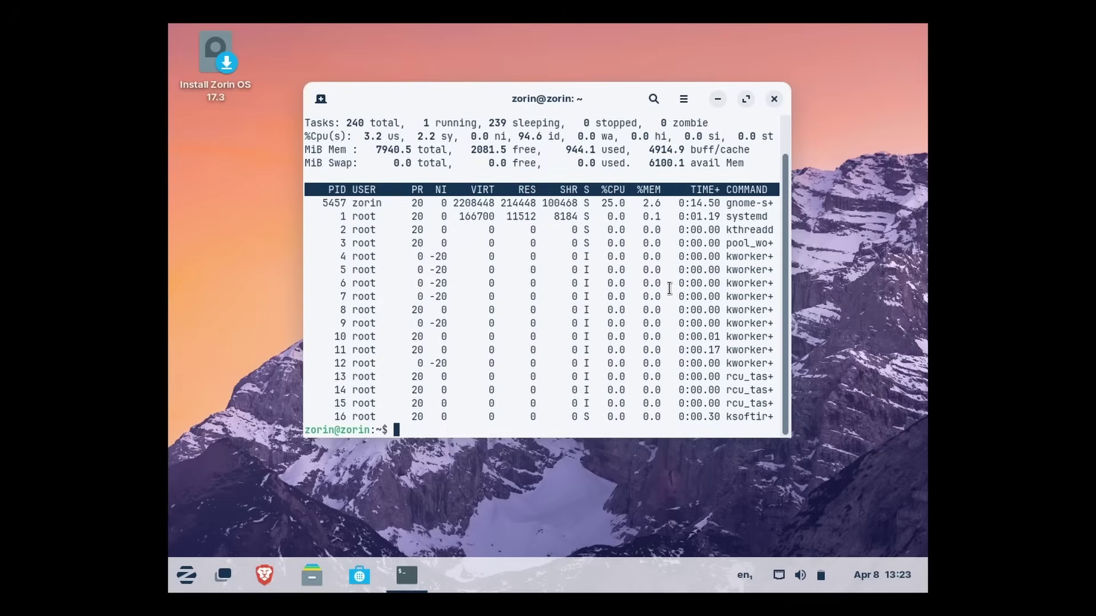
left_click(774, 99)
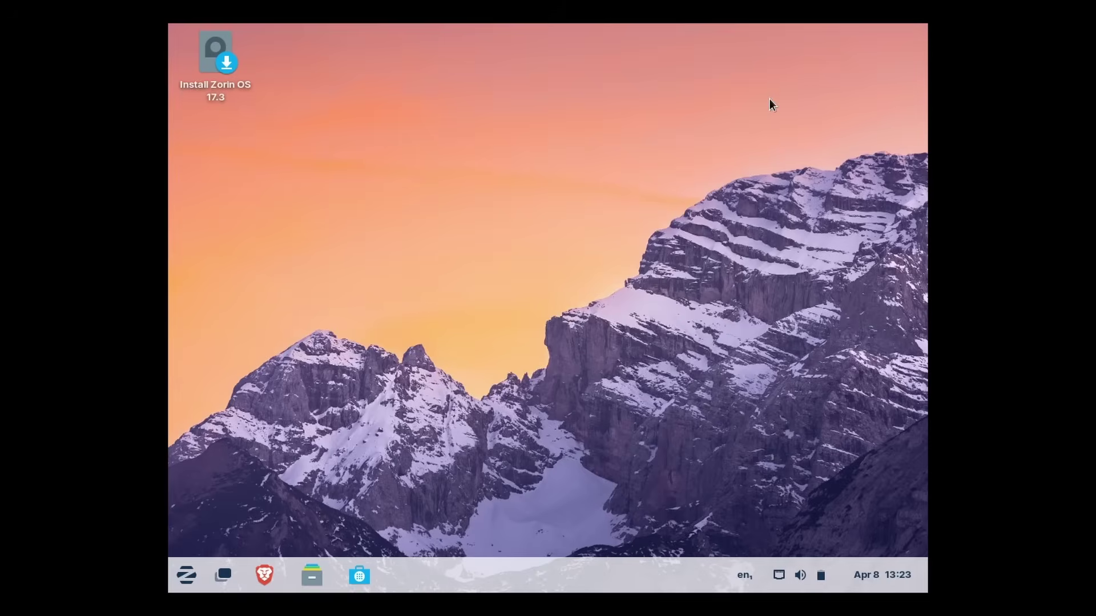
Power off Zorin OS to return to the Ventoy ISO list.
left_click(186, 575)
left_click(514, 529)
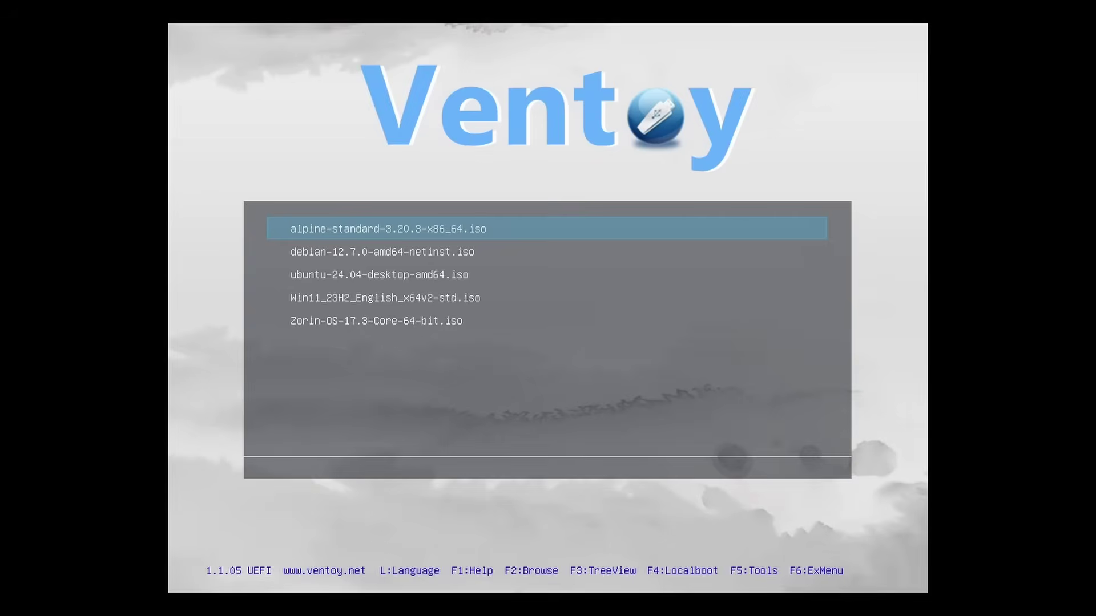
key("Down")
key("Down")
Boot the Alpine ISO in grub2 mode.
key("Up")
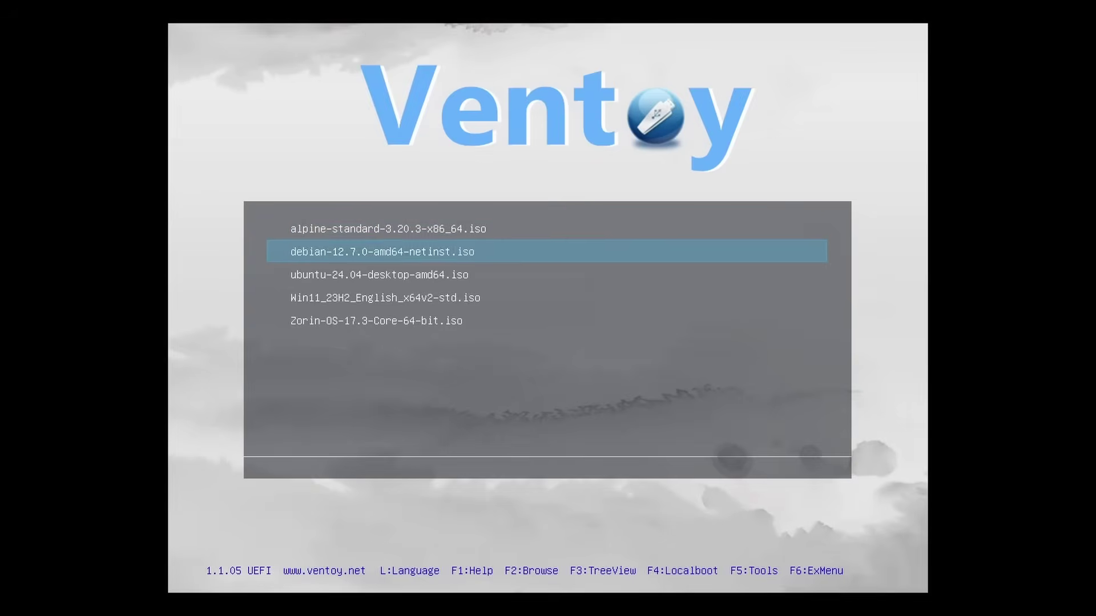
key("Return")
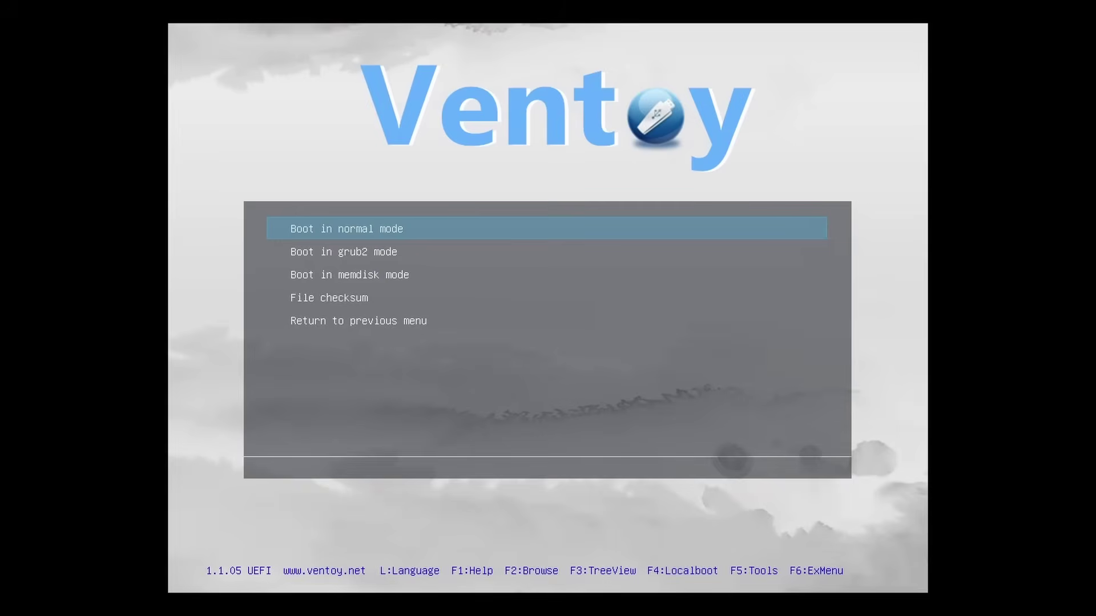
key("Down")
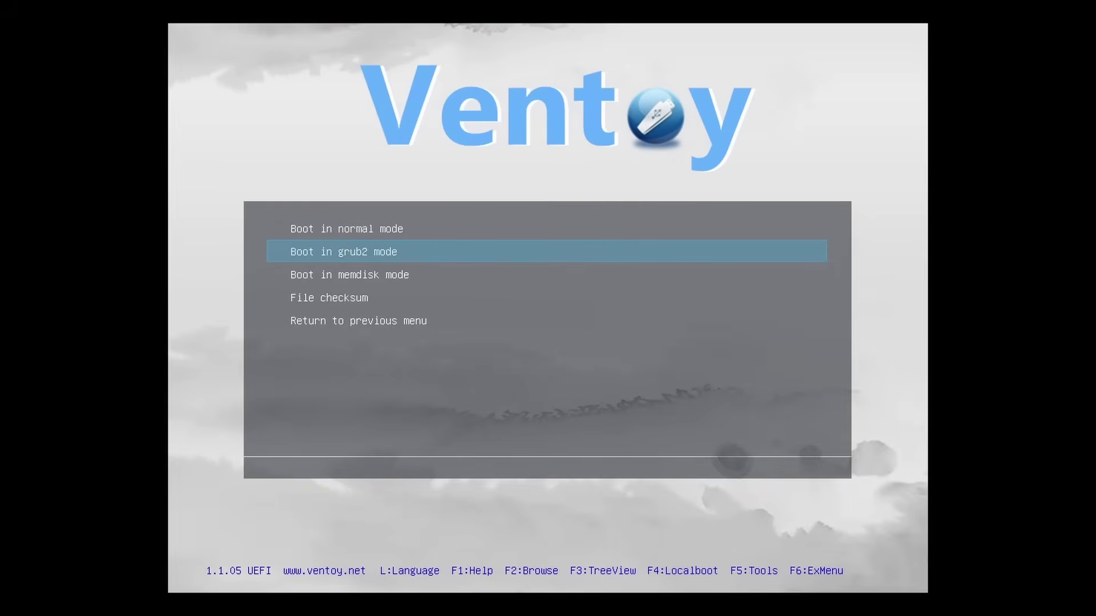
key("Return")
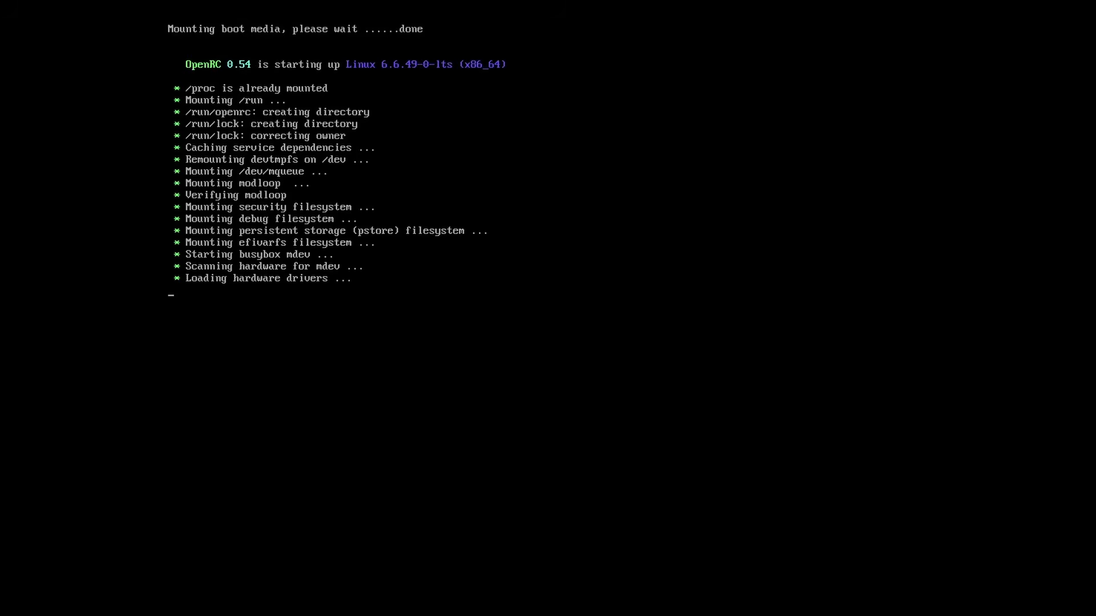
Log in as root, view processes with top, then reboot Alpine.
type("oot")
key("Return")
type("top")
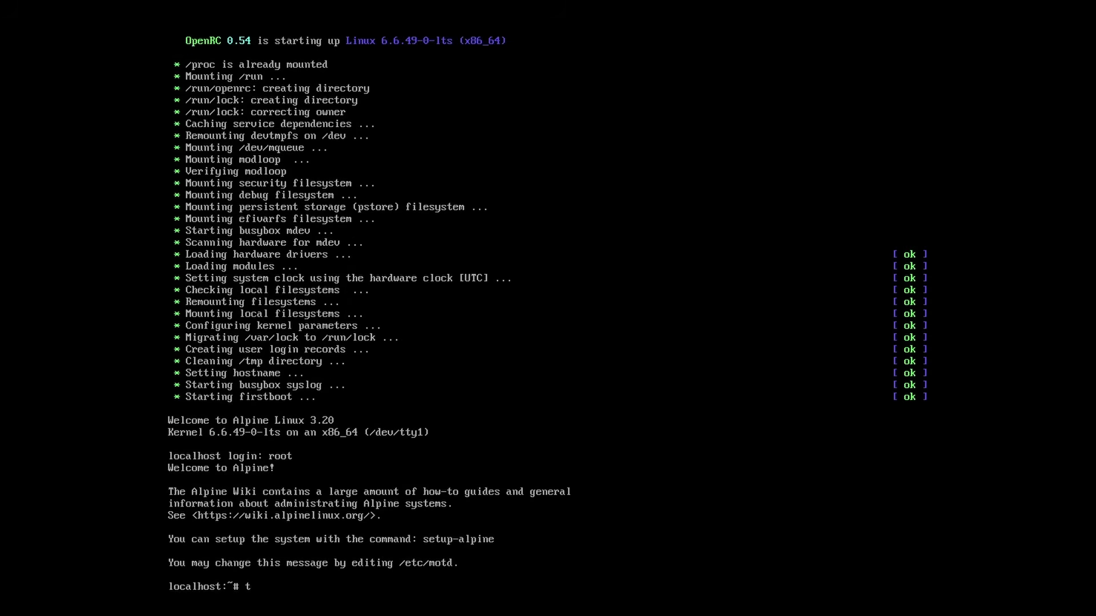
key("Return")
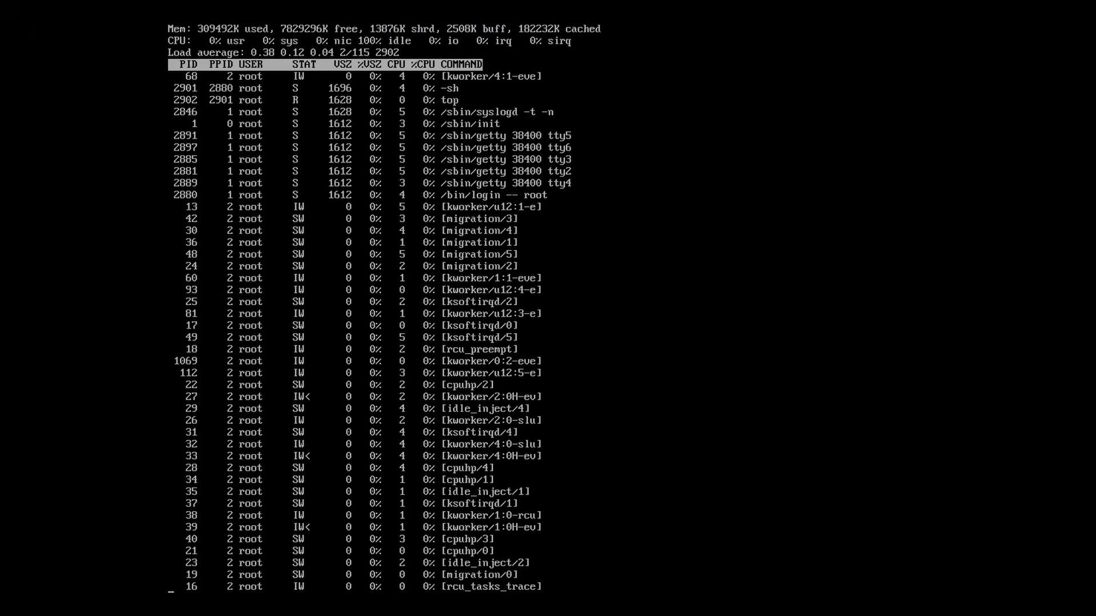
type("qq")
key("BackSpace")
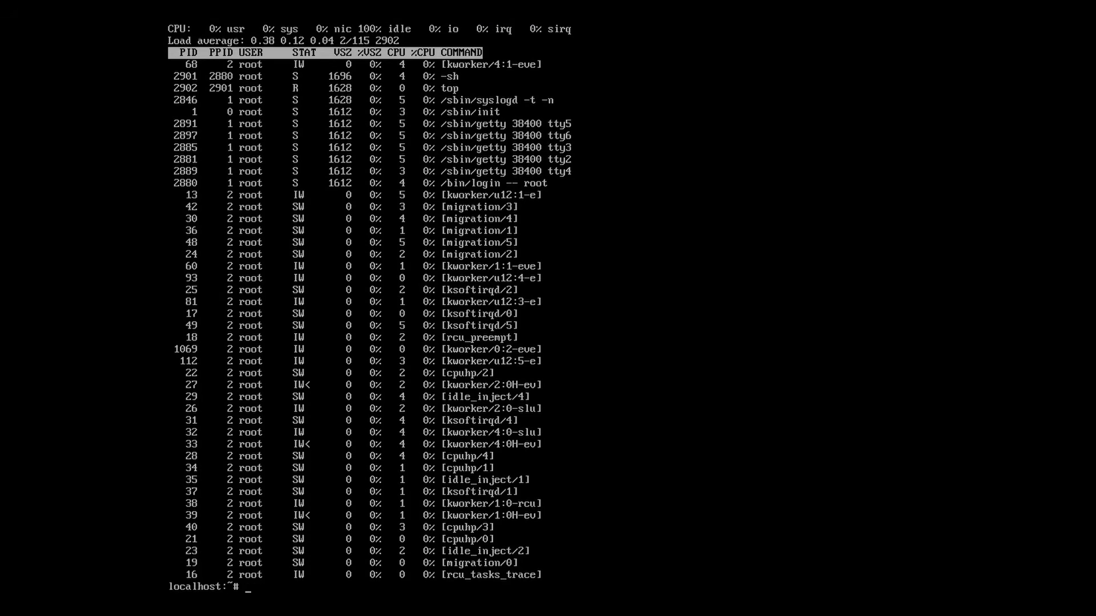
type("reboot")
key("Return")
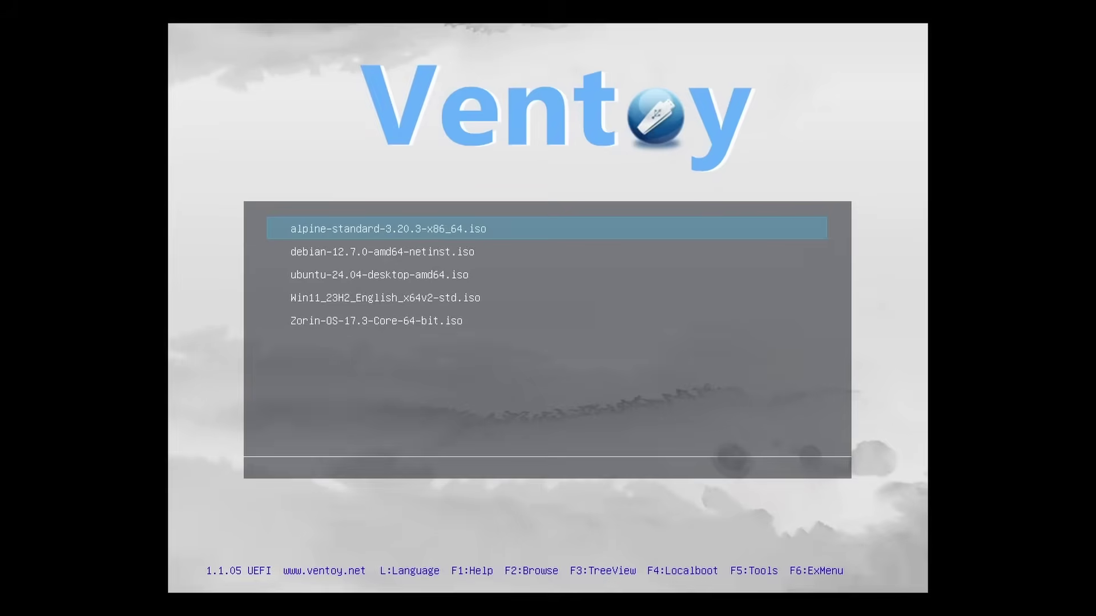
Boot the Windows 11 ISO in normal mode to start setup.
key("Down")
key("Down")
key("Down")
key("Return")
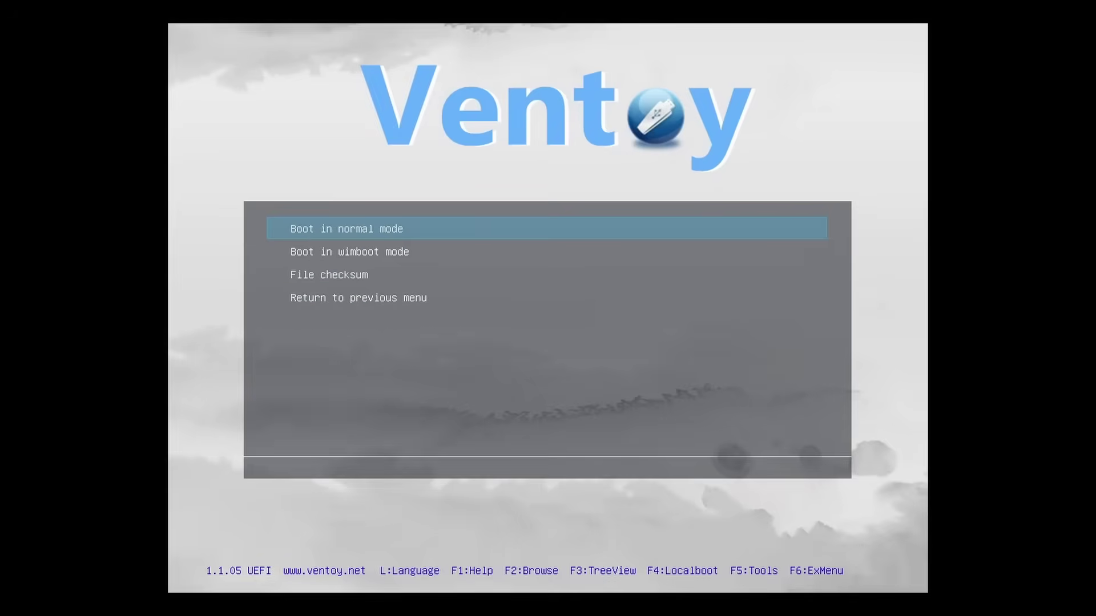
key("Return")
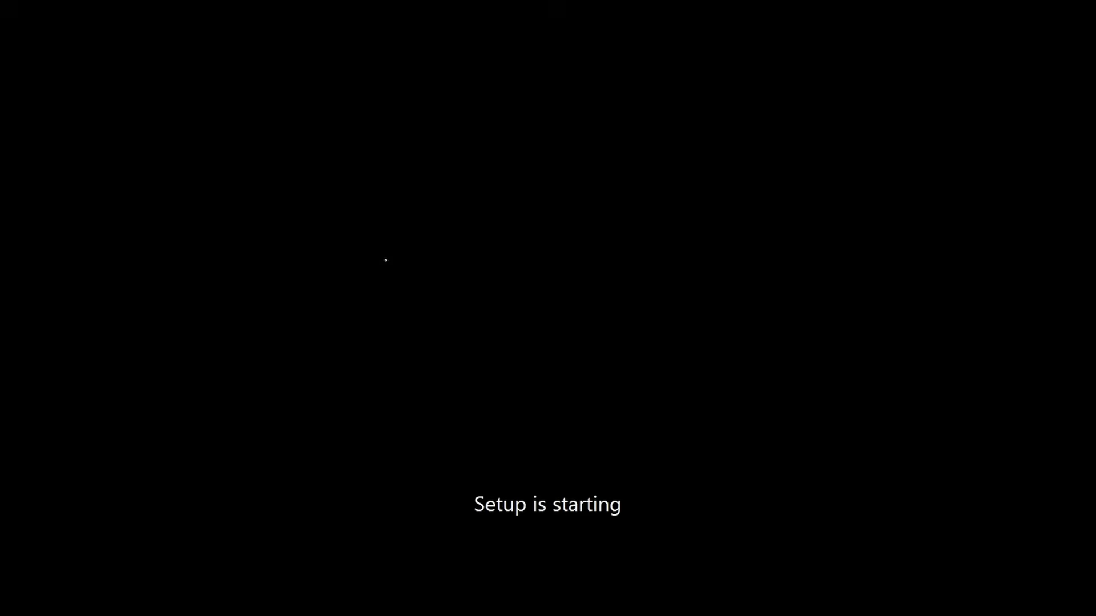